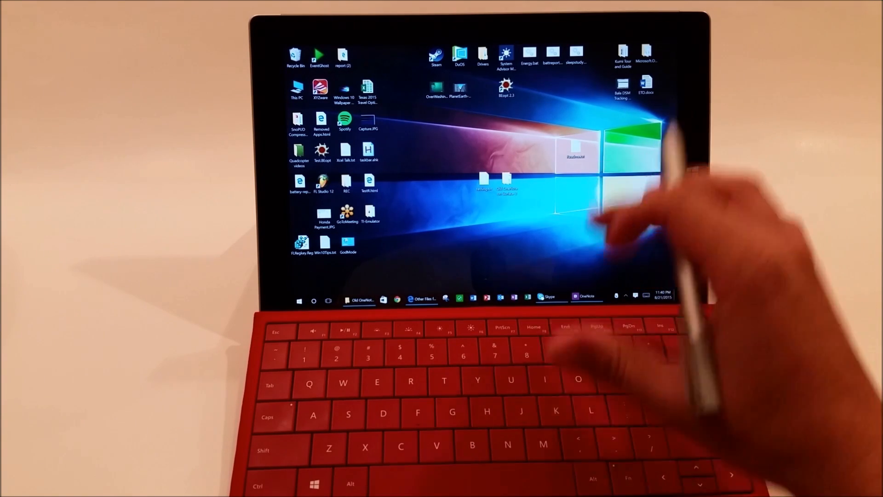
# Step: Switch the handwritten note's radial pen menu to the colour wheel, briefly showing the Start tiles
pyautogui.press('super+n')
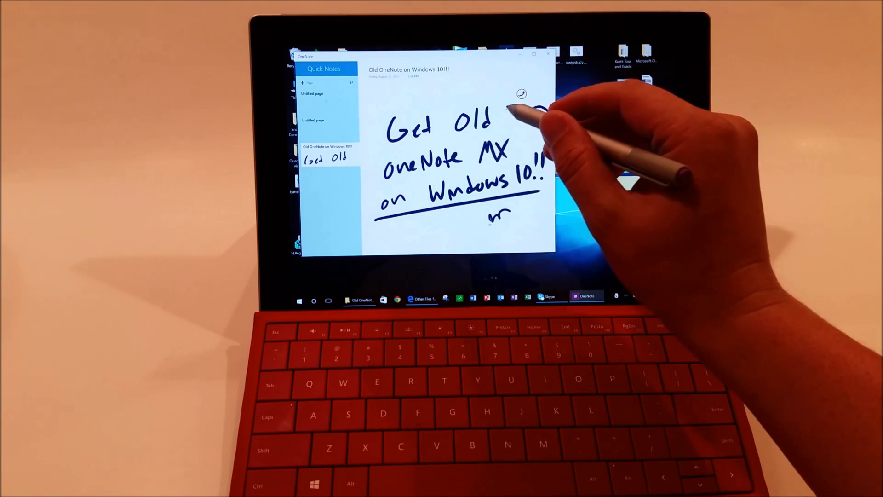
pyautogui.click(521, 93)
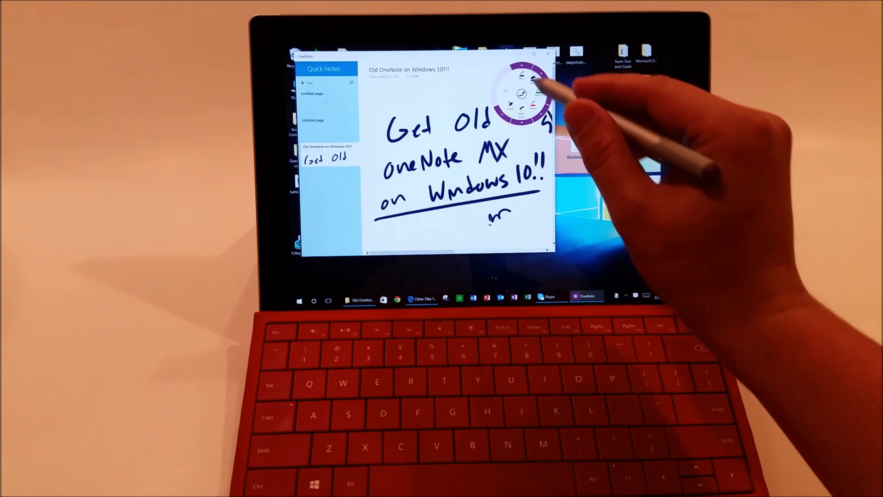
pyautogui.click(535, 81)
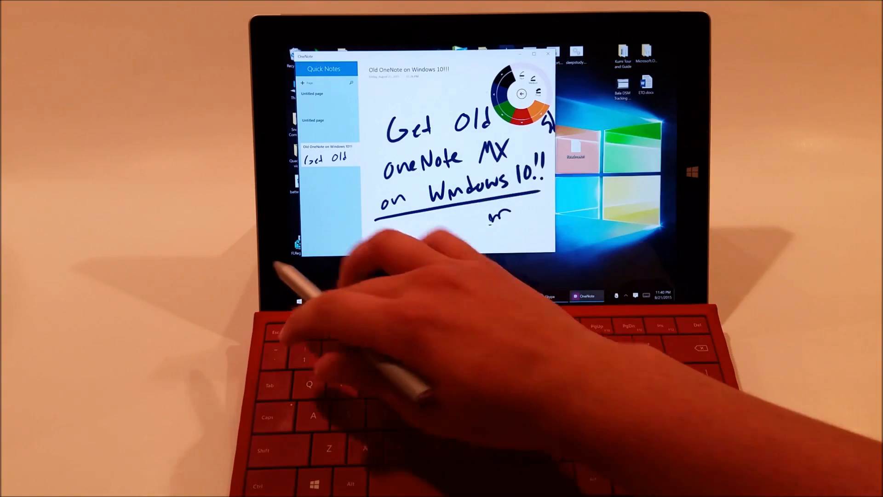
pyautogui.press('super')
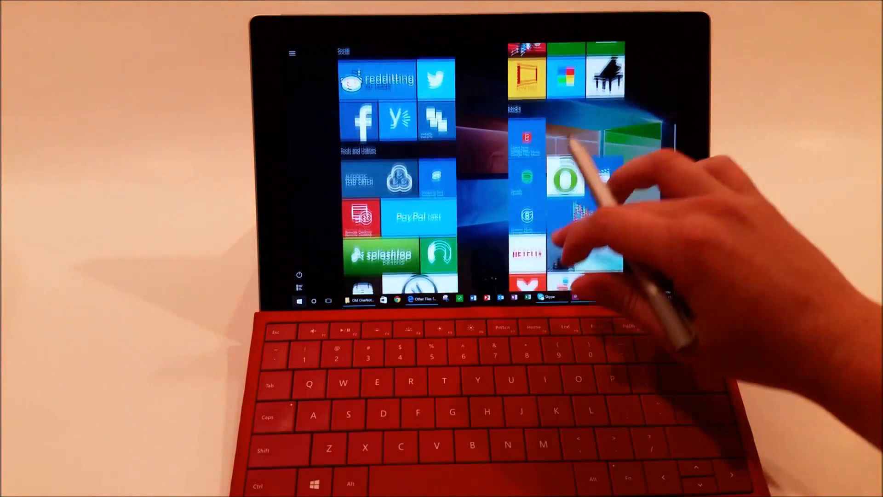
pyautogui.scroll(-5, 483, 172)
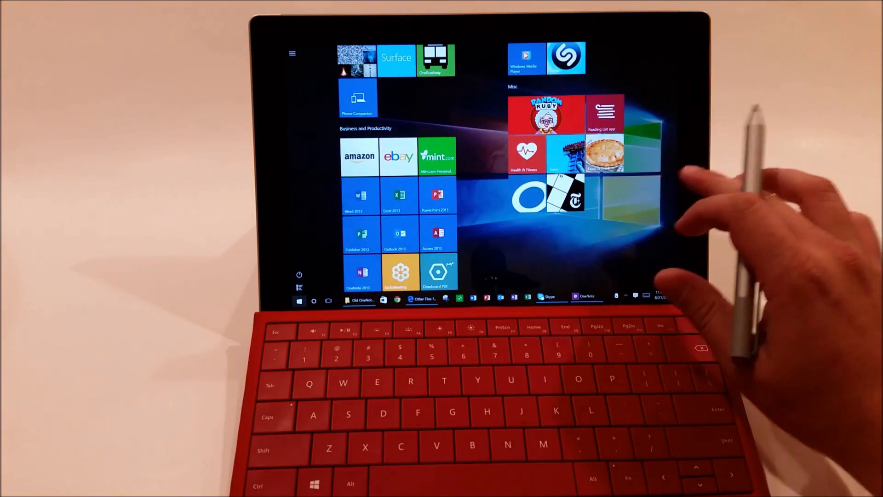
pyautogui.click(680, 186)
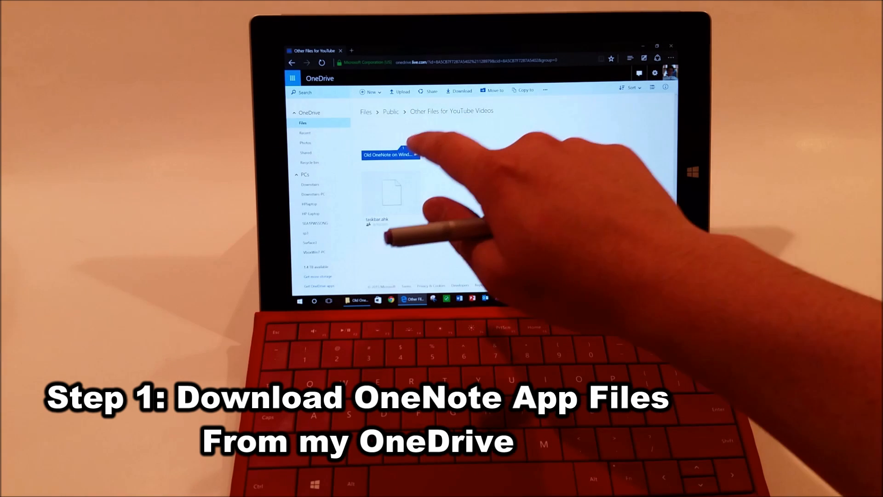
# Step: Show the Old OneNote on Surface 3 folder with OneNoteMX.appx and Setup.bat, positioned up and left
pyautogui.click(386, 301)
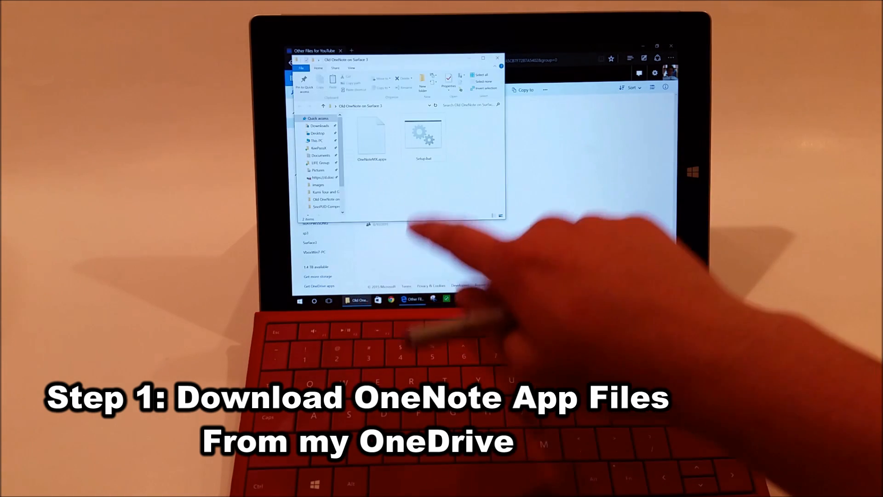
pyautogui.moveTo(441, 69); pyautogui.dragTo(483, 69)
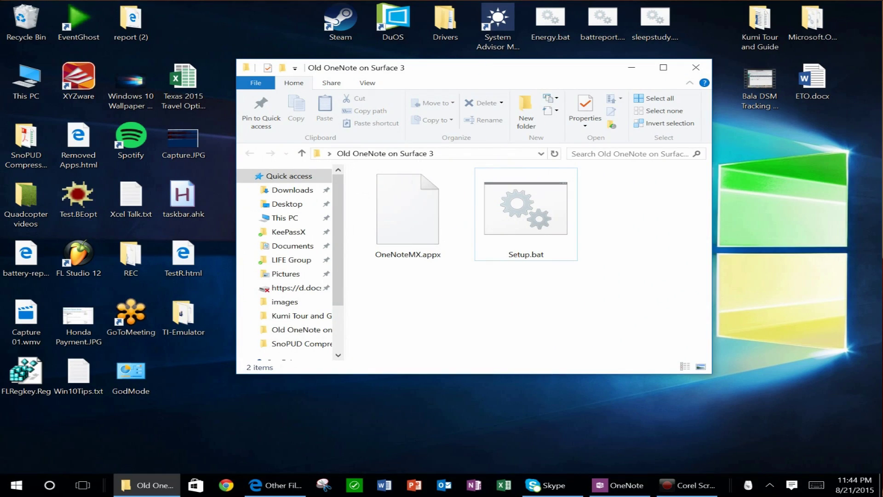
pyautogui.moveTo(483, 67); pyautogui.dragTo(318, 53)
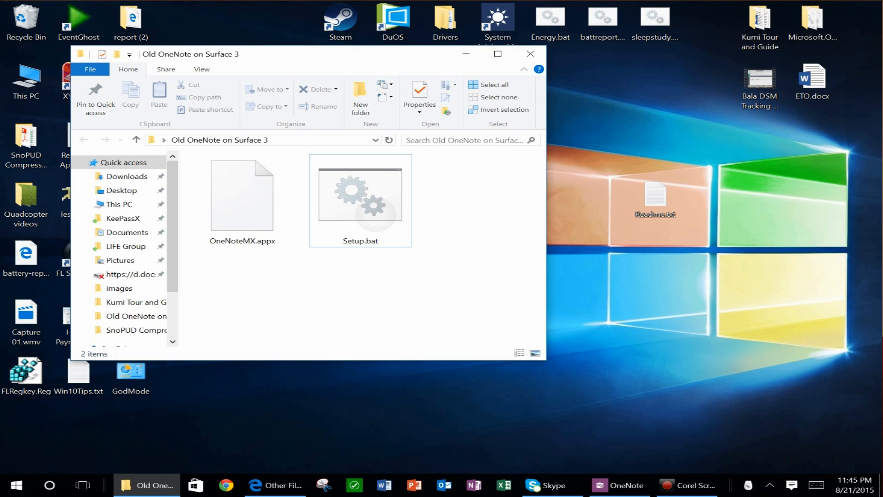
pyautogui.rightClick(381, 214)
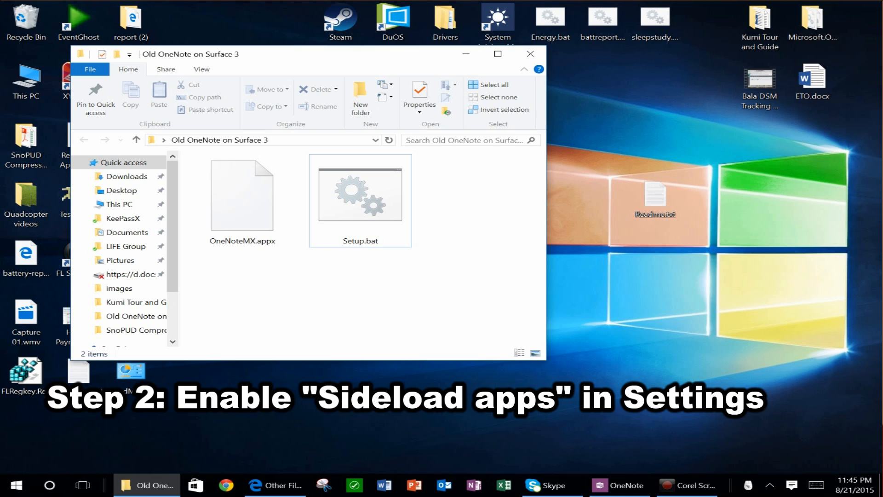
# Step: Search Cortana for 'developer' and land on the For developers settings
pyautogui.press('super+s')
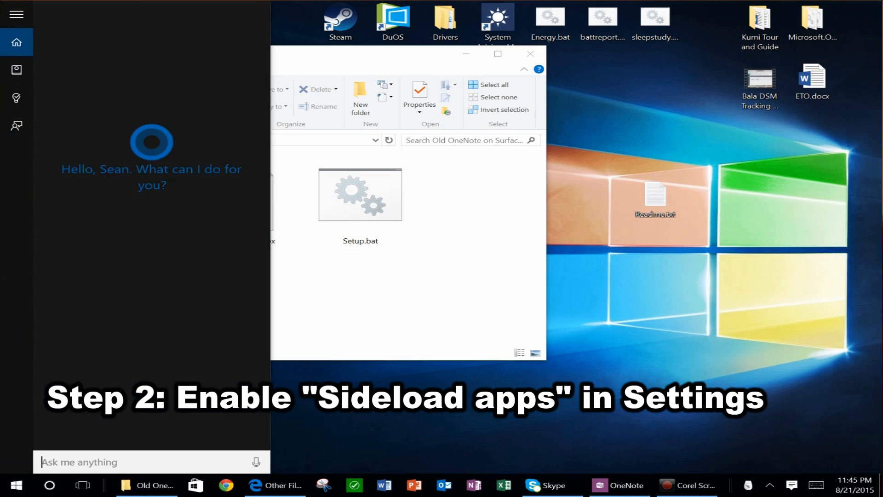
pyautogui.write('d')
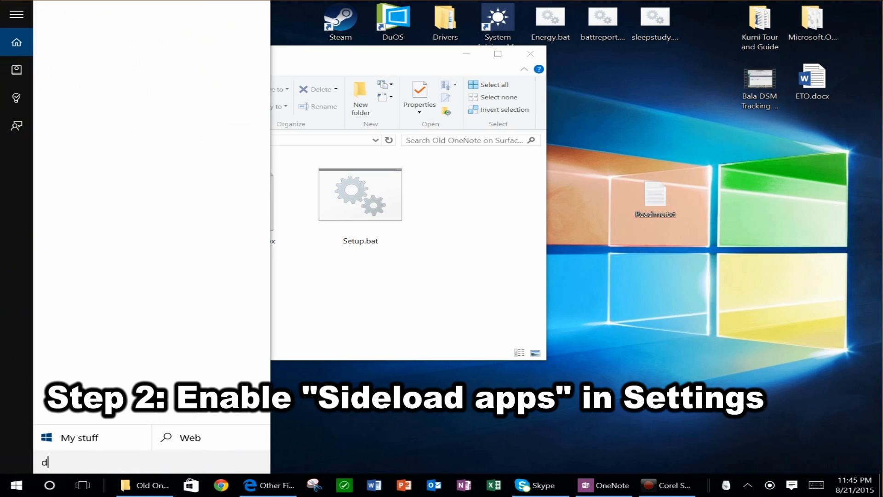
pyautogui.write('eveloper')
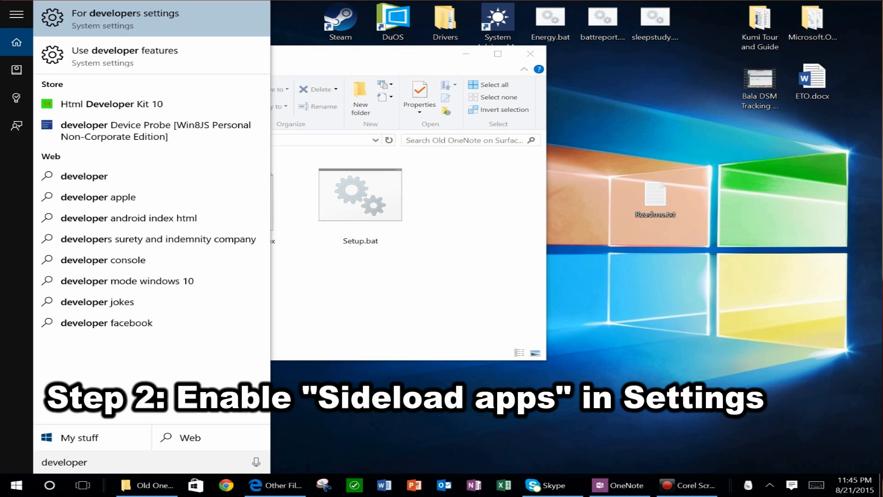
pyautogui.press('Return')
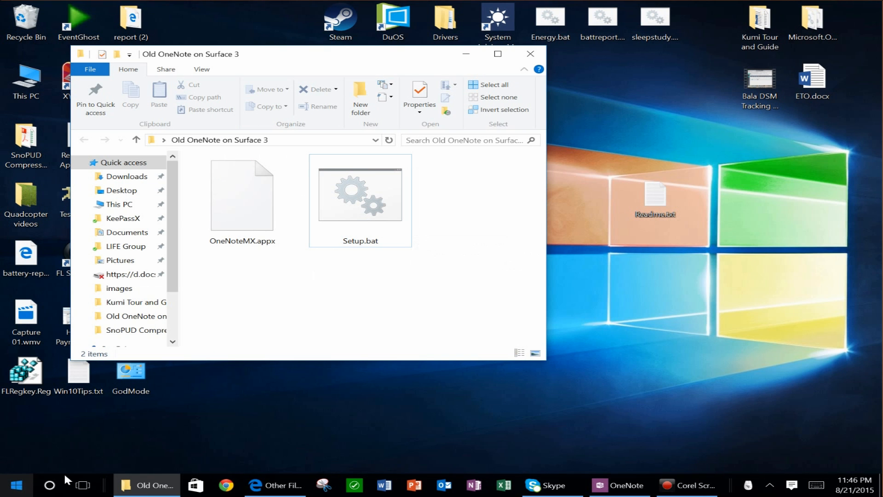
# Step: Reach the Windows Store settings page via the account avatar, then bring the OneNote note forward
pyautogui.click(197, 485)
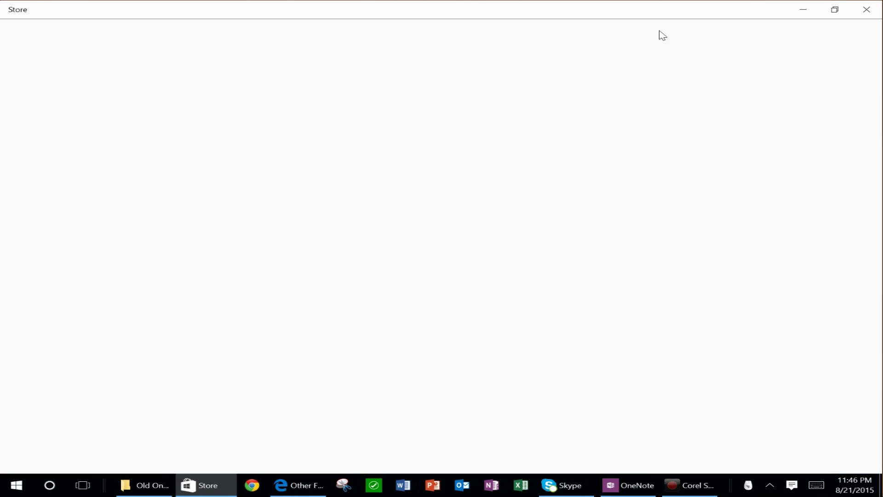
pyautogui.click(679, 33)
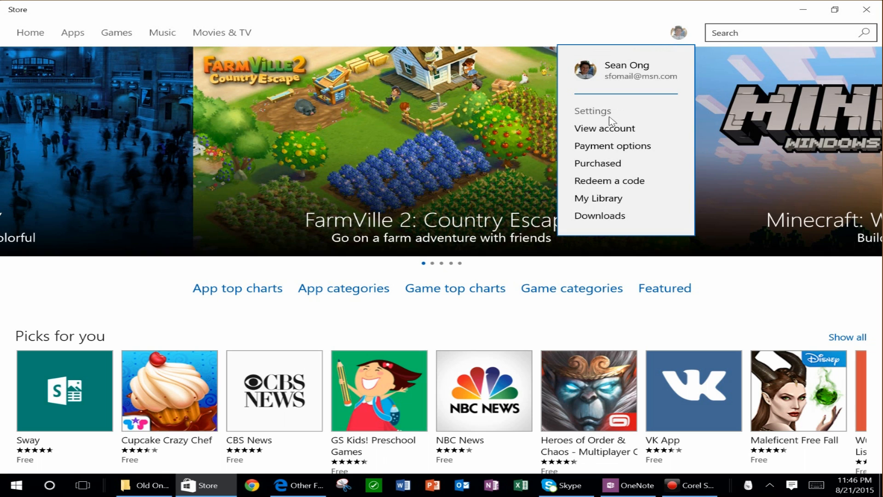
pyautogui.click(593, 111)
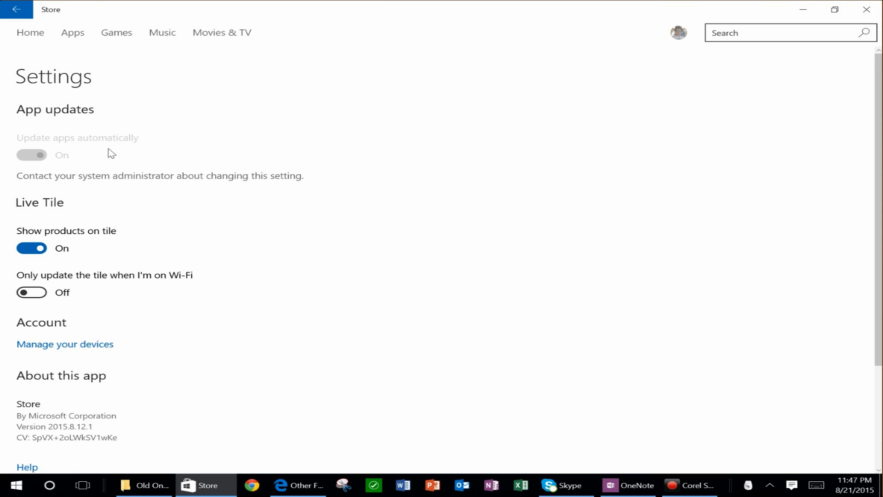
pyautogui.click(640, 485)
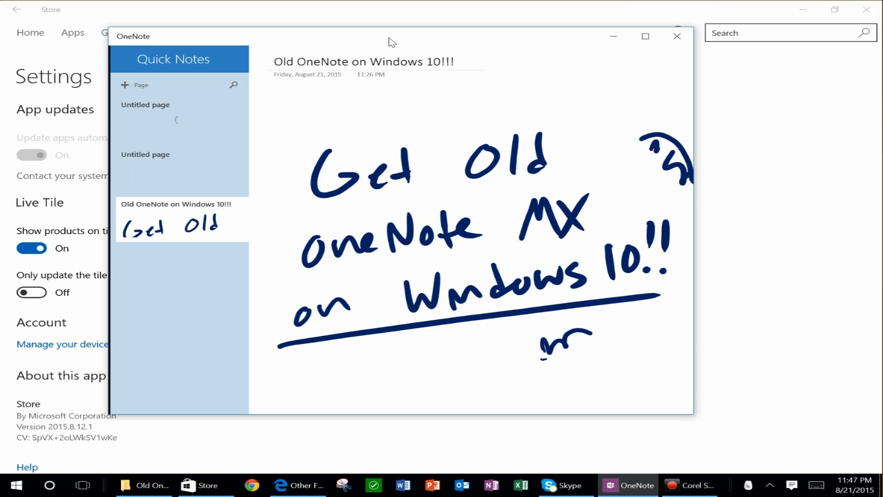
# Step: Close the new OneNote and run Setup.bat in Old OneNote on Surface 3 to deploy OneNote MX
pyautogui.moveTo(391, 41); pyautogui.dragTo(436, 44)
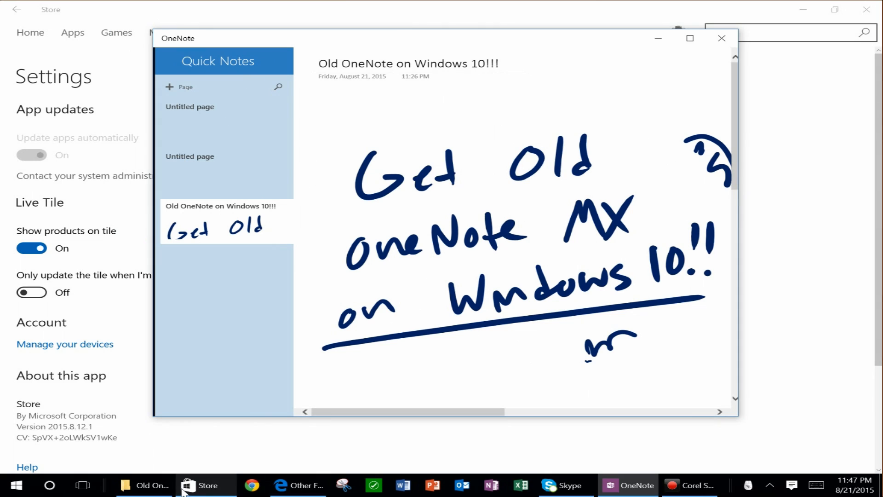
pyautogui.click(144, 485)
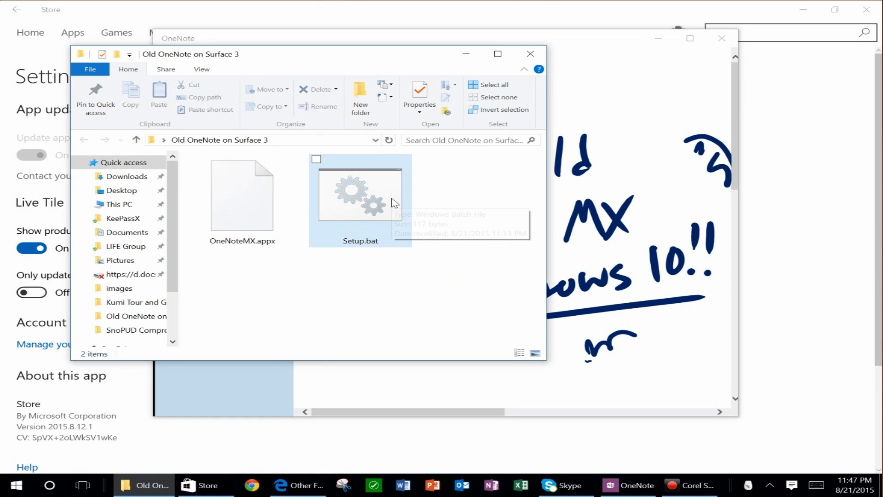
pyautogui.click(723, 41)
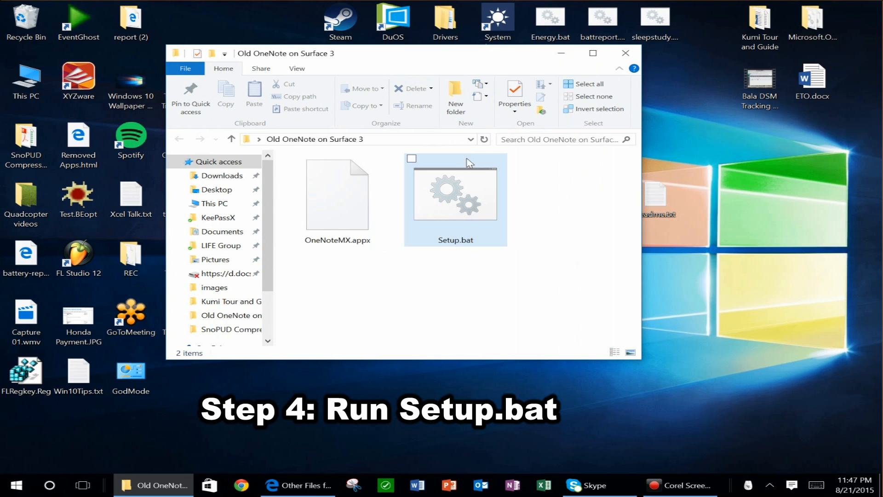
pyautogui.doubleClick(450, 200)
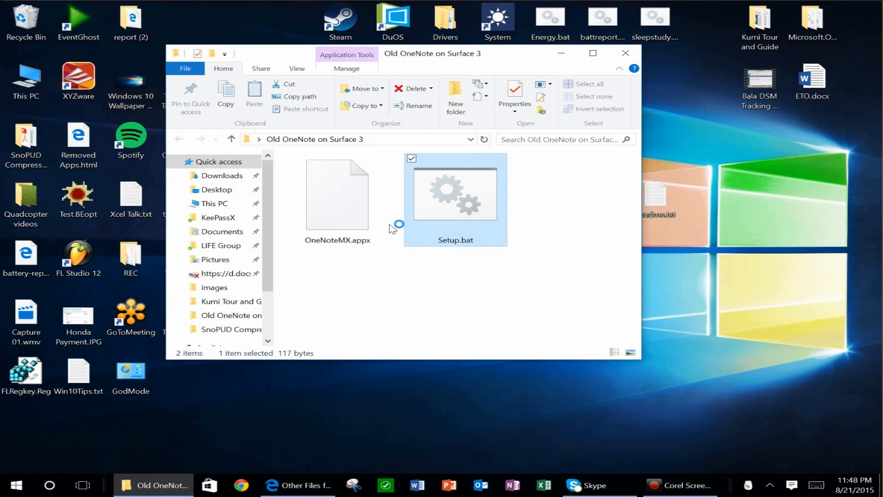
# Step: Launch the newly installed OneNote from the Start menu's All apps list under O
pyautogui.click(395, 278)
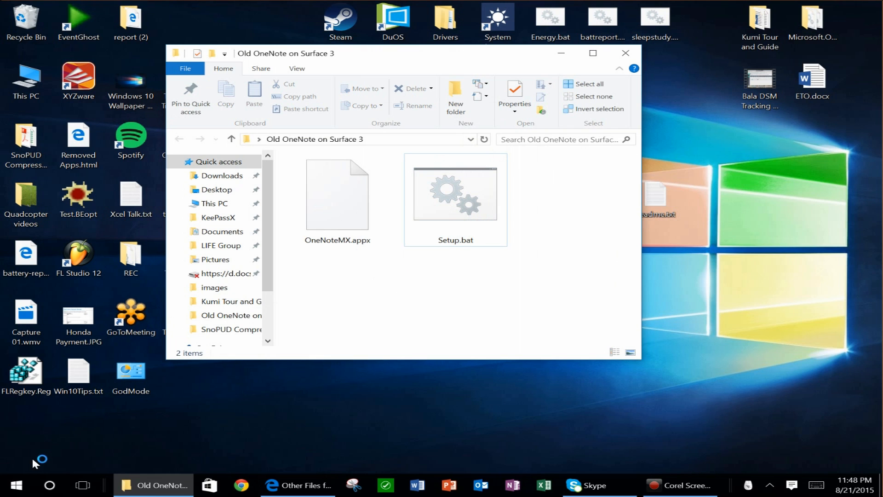
pyautogui.click(18, 484)
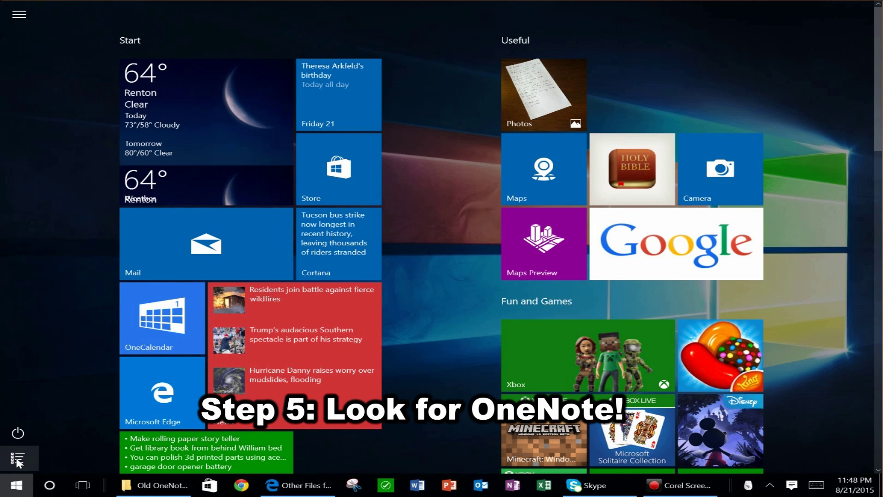
pyautogui.click(18, 458)
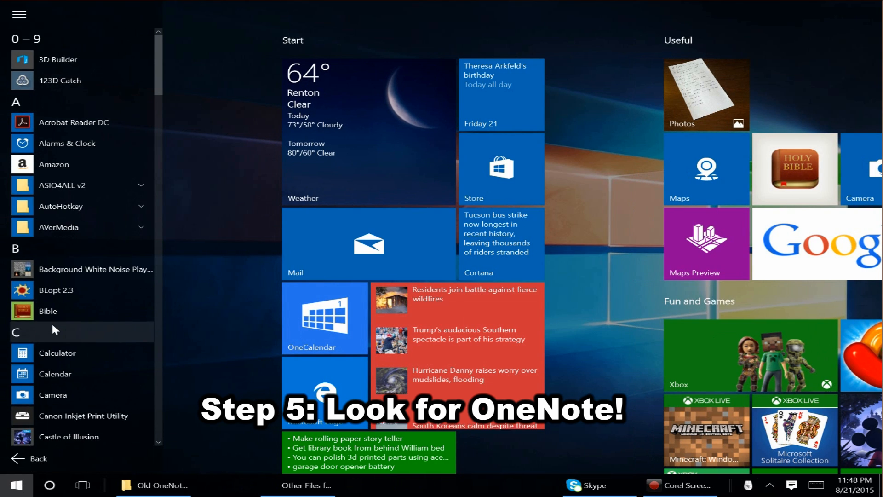
pyautogui.scroll(-4, 53, 330)
pyautogui.scroll(-3, 53, 329)
pyautogui.scroll(-3, 54, 329)
pyautogui.scroll(-3, 54, 330)
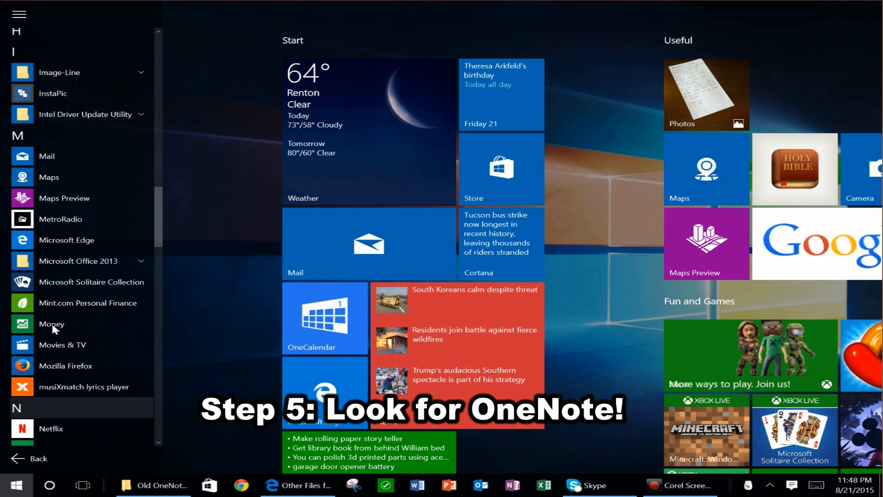
pyautogui.scroll(-3, 51, 322)
pyautogui.scroll(-3, 51, 322)
pyautogui.scroll(-3, 51, 276)
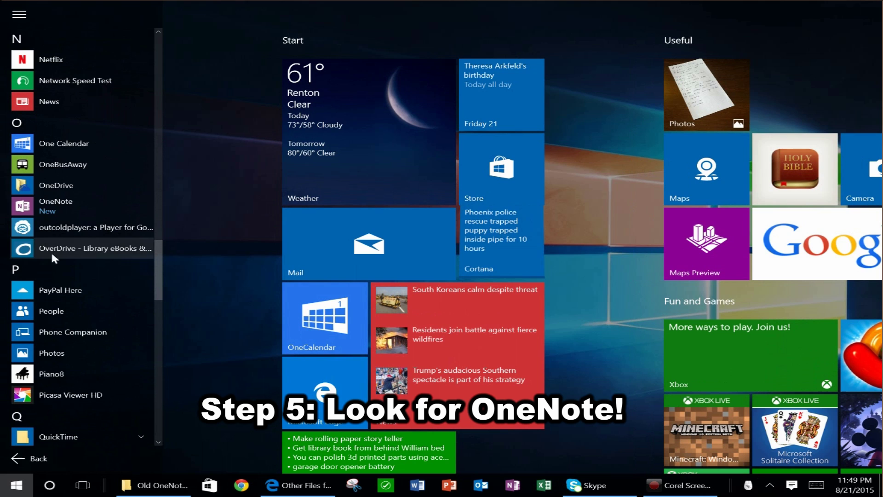
pyautogui.click(56, 205)
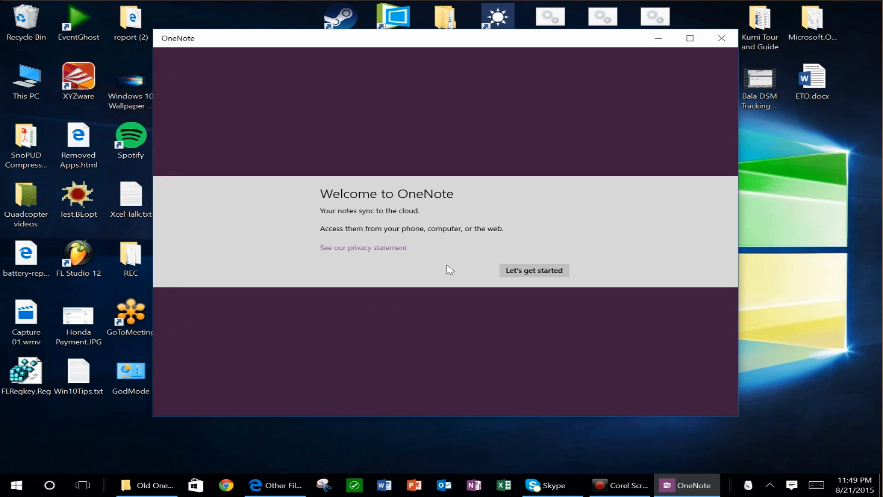
# Step: Dismiss the Welcome to OneNote screen with 'Let's get started' so the Garden and yard page loads
pyautogui.click(526, 274)
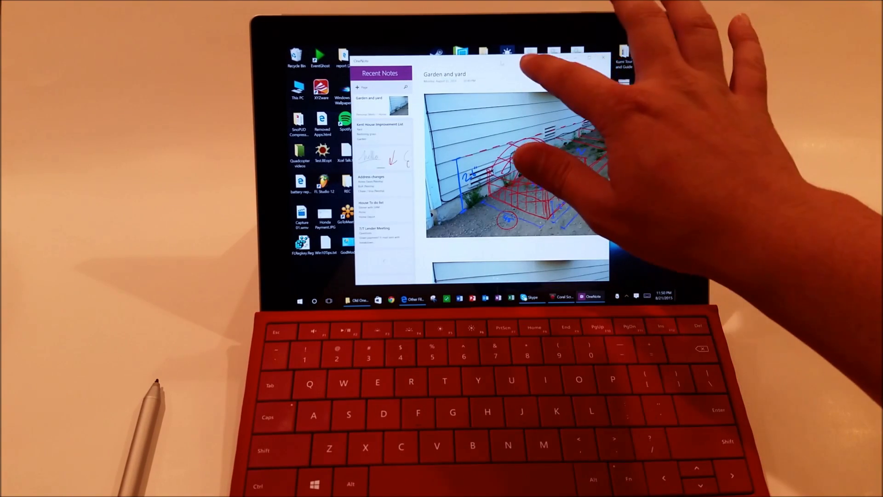
# Step: Maximize the Garden and yard page and start a camera picture capture from the radial menu
pyautogui.moveTo(524, 66)
pyautogui.mouseDown()
pyautogui.moveTo(496, 72)
pyautogui.moveTo(483, 27)
pyautogui.mouseUp()
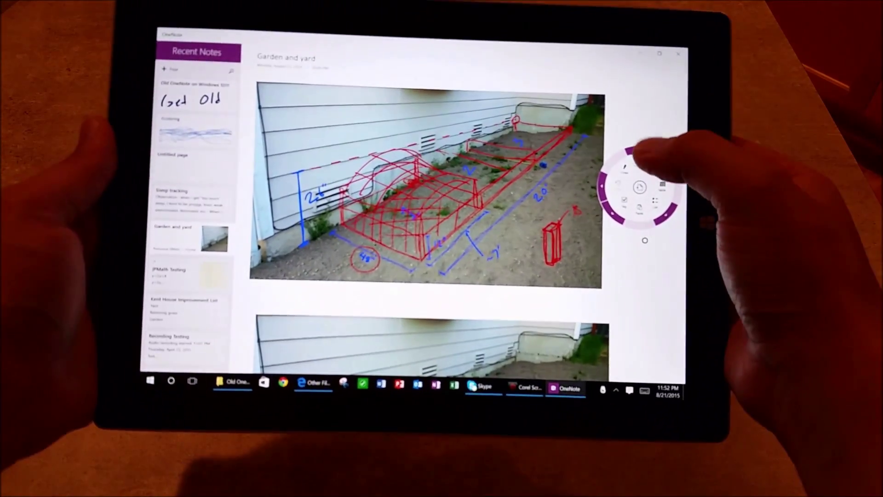
pyautogui.click(625, 186)
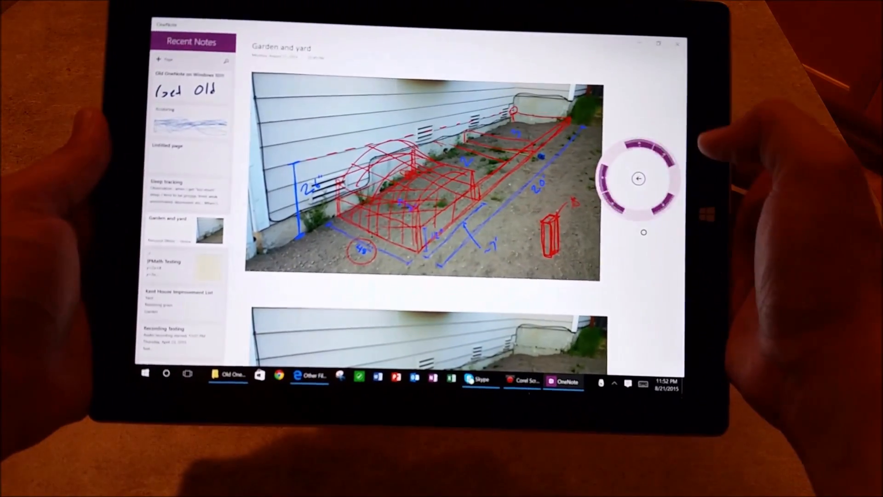
pyautogui.click(632, 180)
pyautogui.click(631, 138)
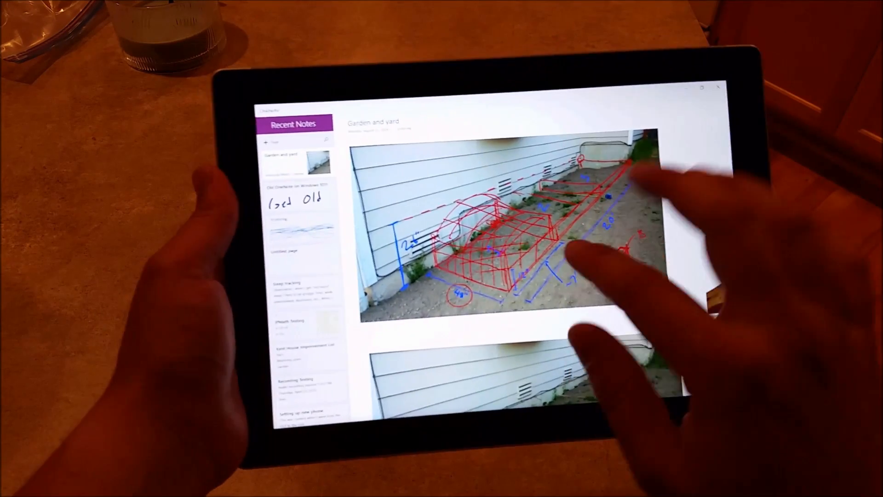
pyautogui.scroll(-5, 504, 262)
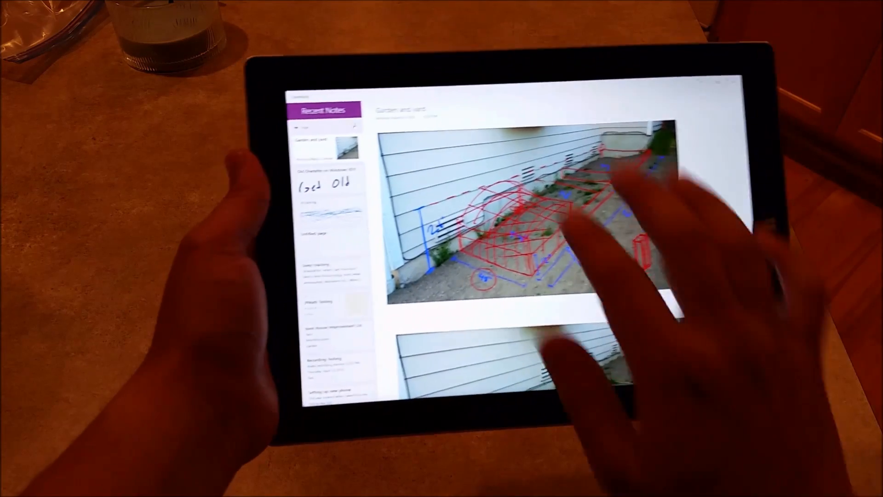
pyautogui.scroll(-3, 538, 242)
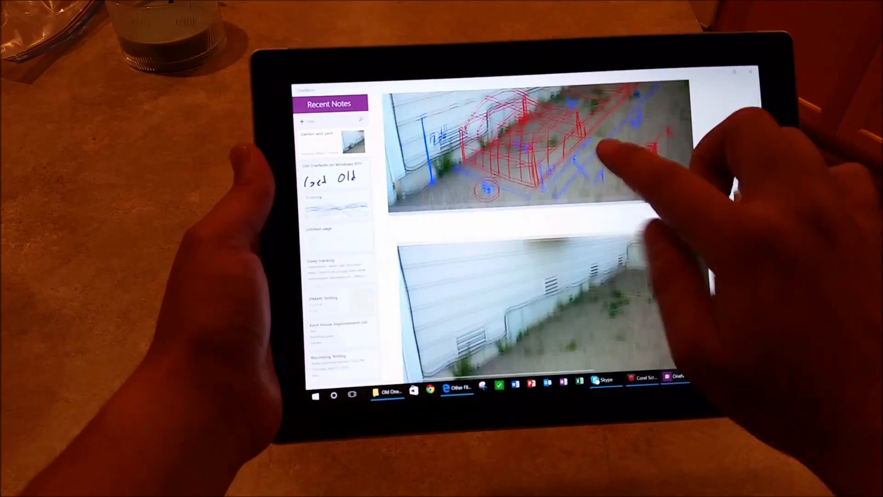
pyautogui.scroll(3, 538, 228)
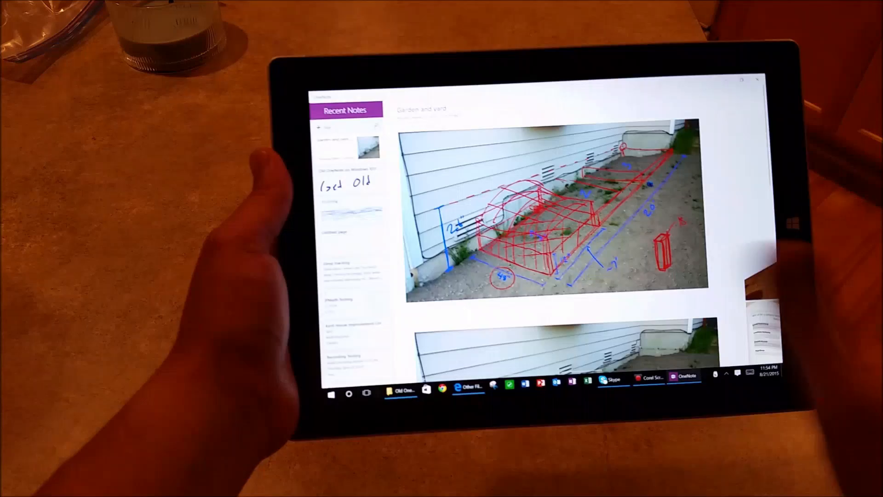